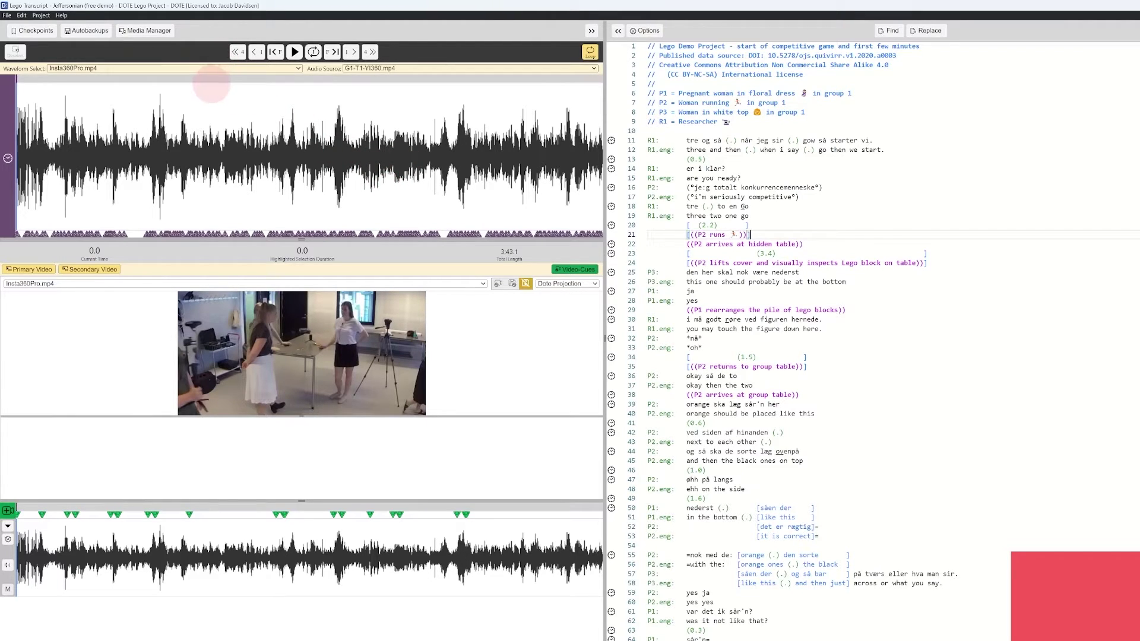
Review the project's media files, then show the G1-T1-YI360.mp4 footage as the primary video
left_click(146, 30)
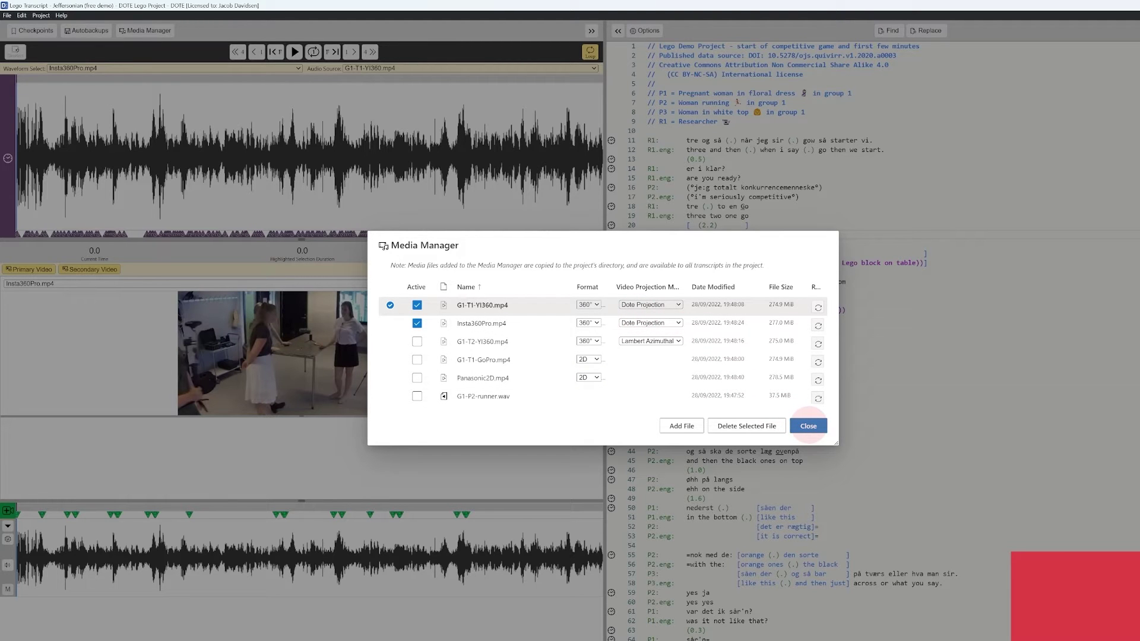
left_click(808, 426)
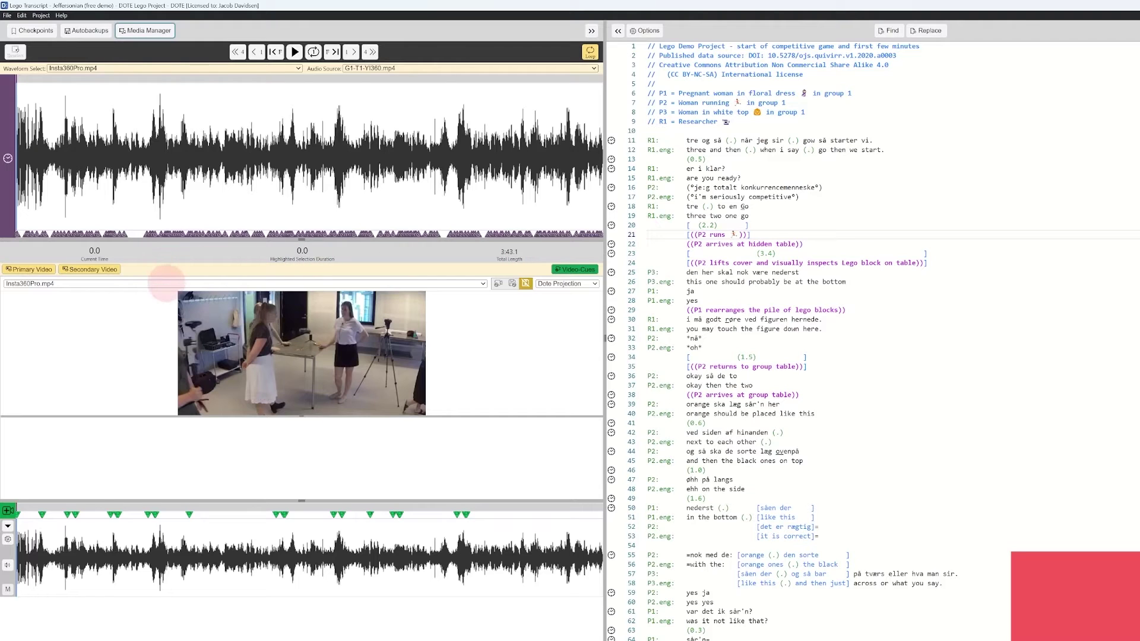
left_click(166, 283)
left_click(161, 291)
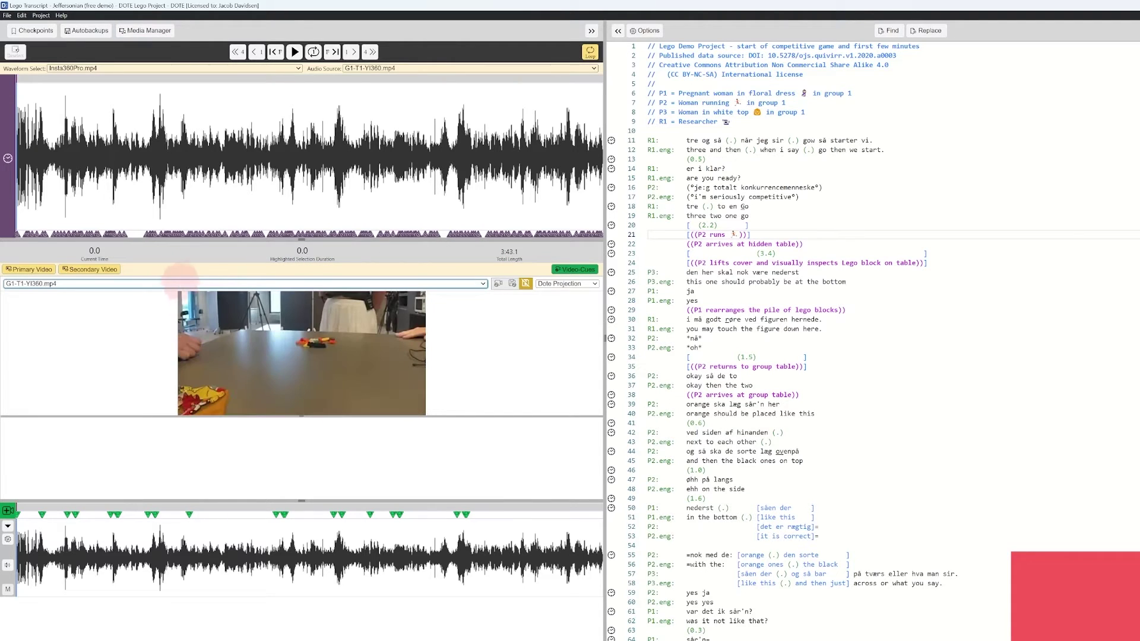
Switch the primary video back to Insta360Pro.mp4 and bring up the File menu
left_click(213, 284)
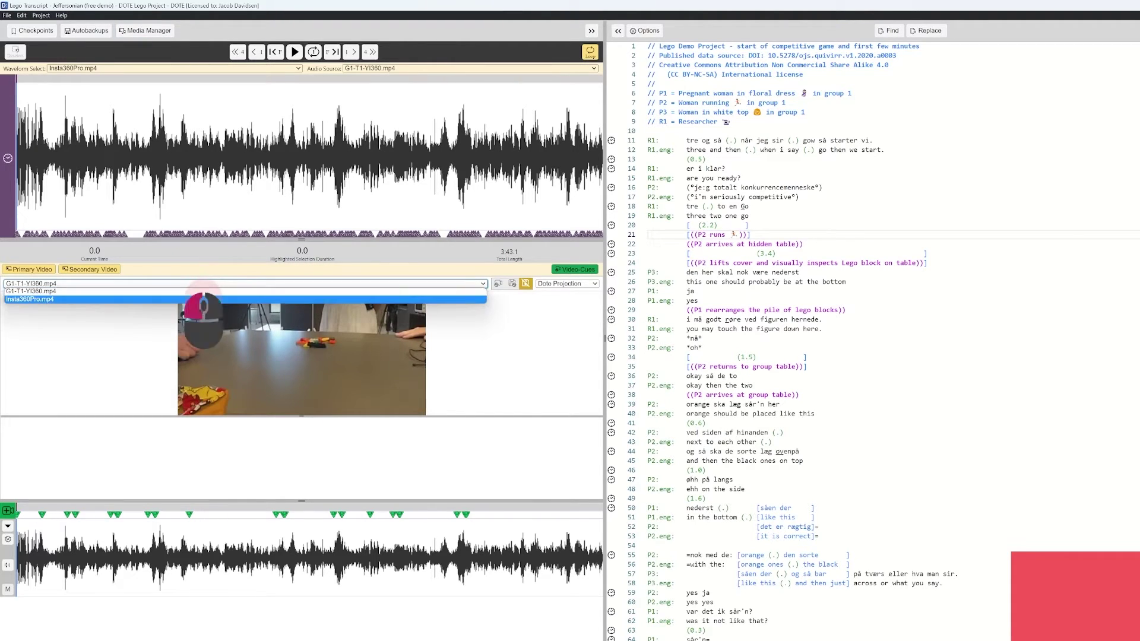
left_click(202, 299)
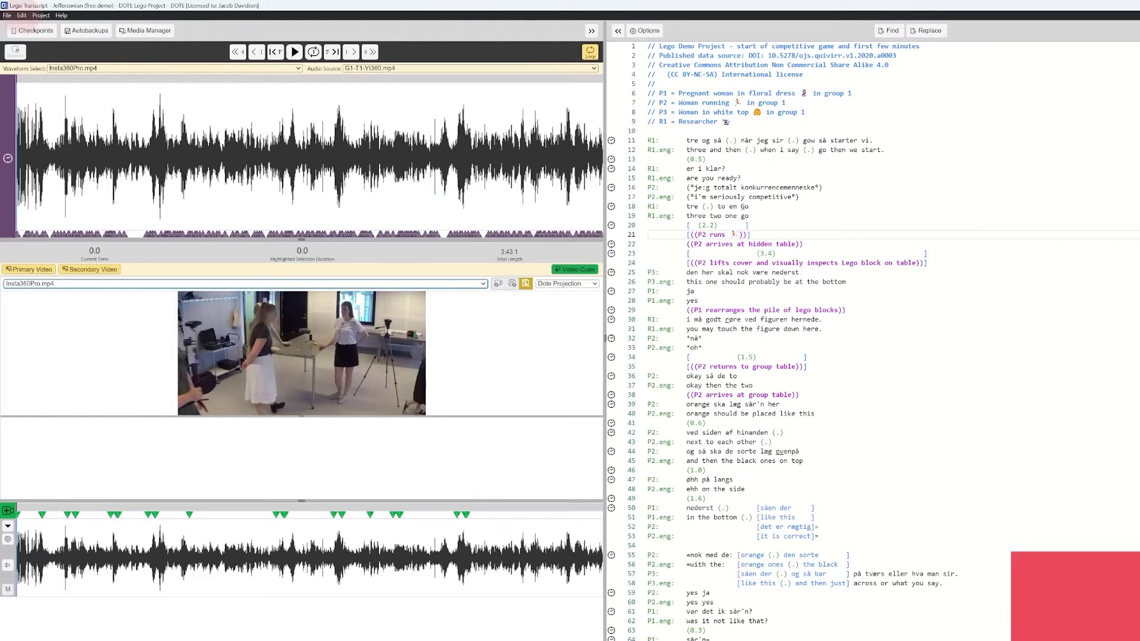
left_click(7, 16)
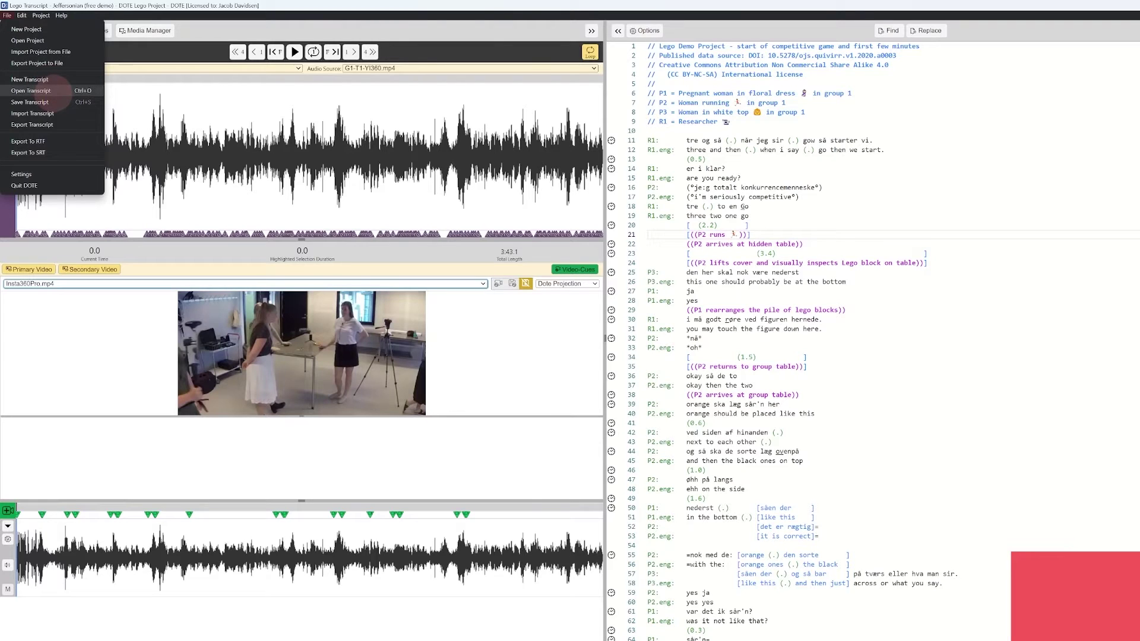
Open 'Lego Transcript - Jeffersonian (PRO multivideo)' from the DOTE Lego Project via Open Transcript
left_click(53, 91)
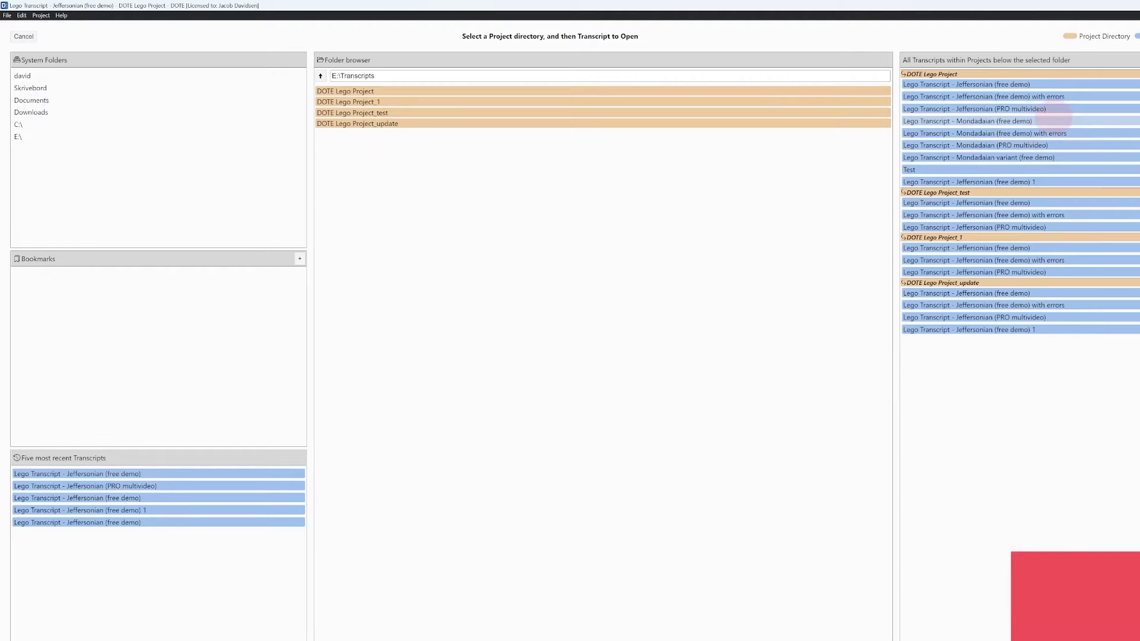
left_click(1039, 109)
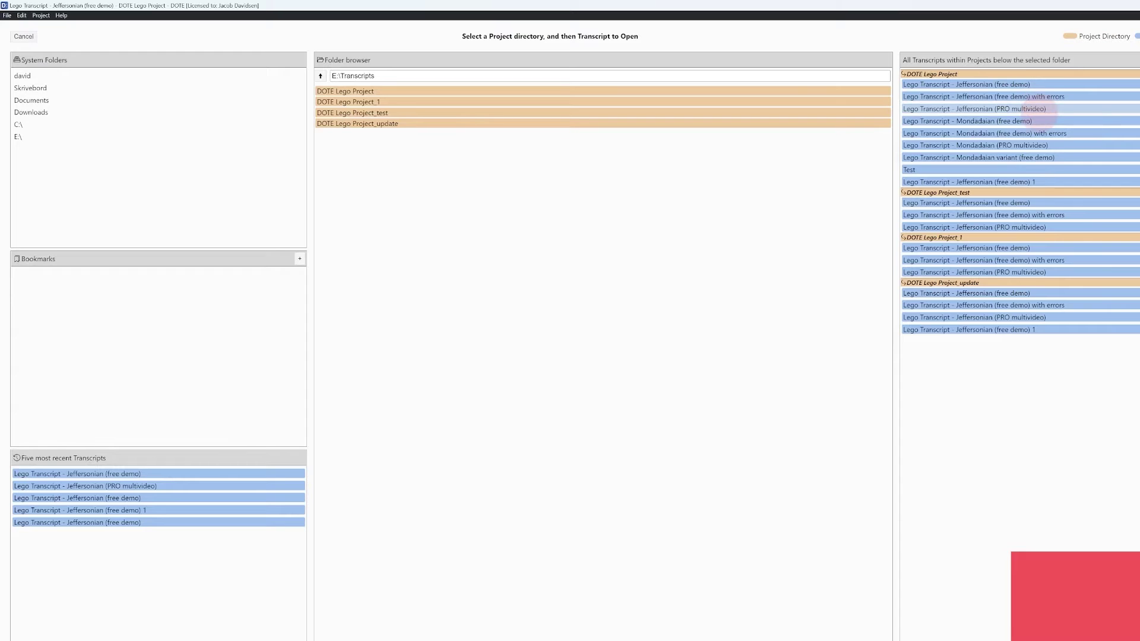
double_click(1038, 109)
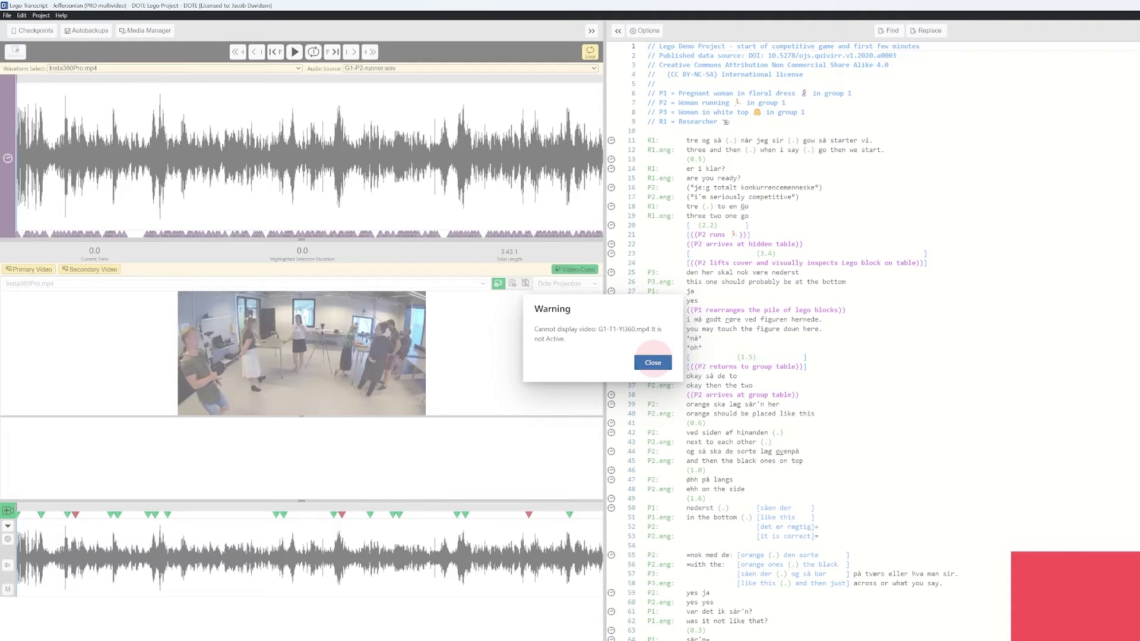
Dismiss the missing-video warning and mark G1-T1-YI360.mp4 as Active in Media Manager
left_click(653, 362)
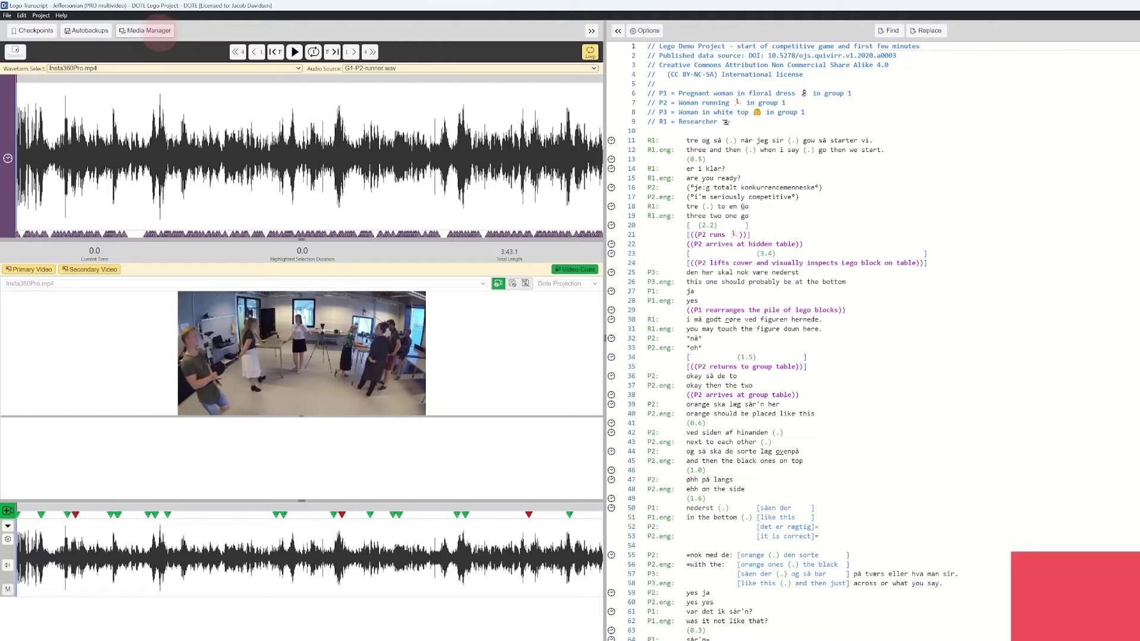
left_click(149, 31)
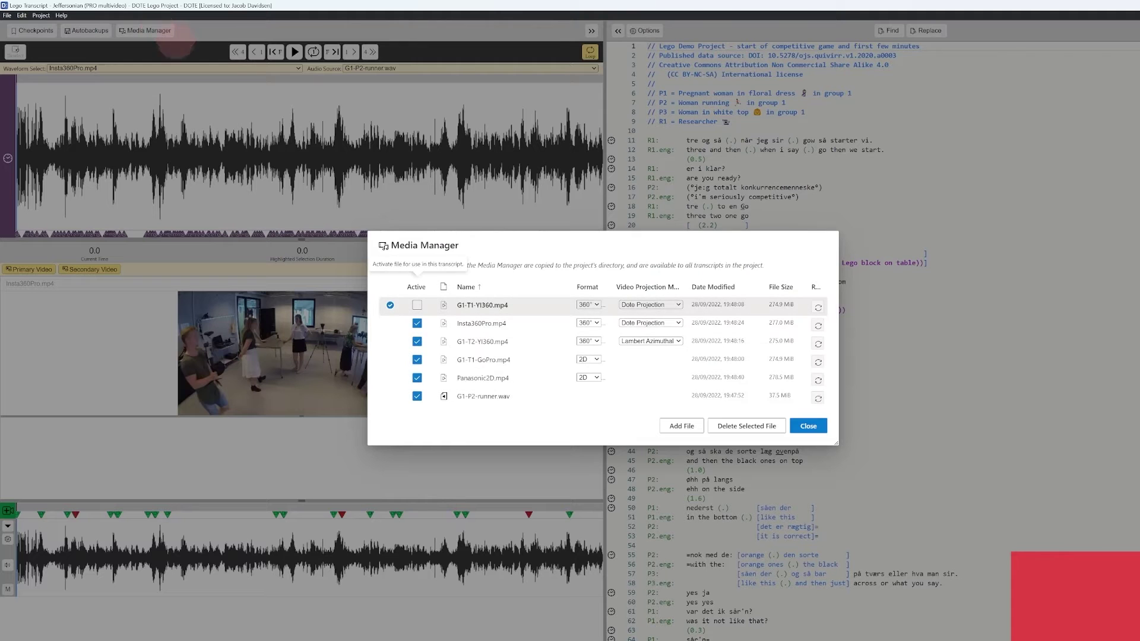
left_click(417, 305)
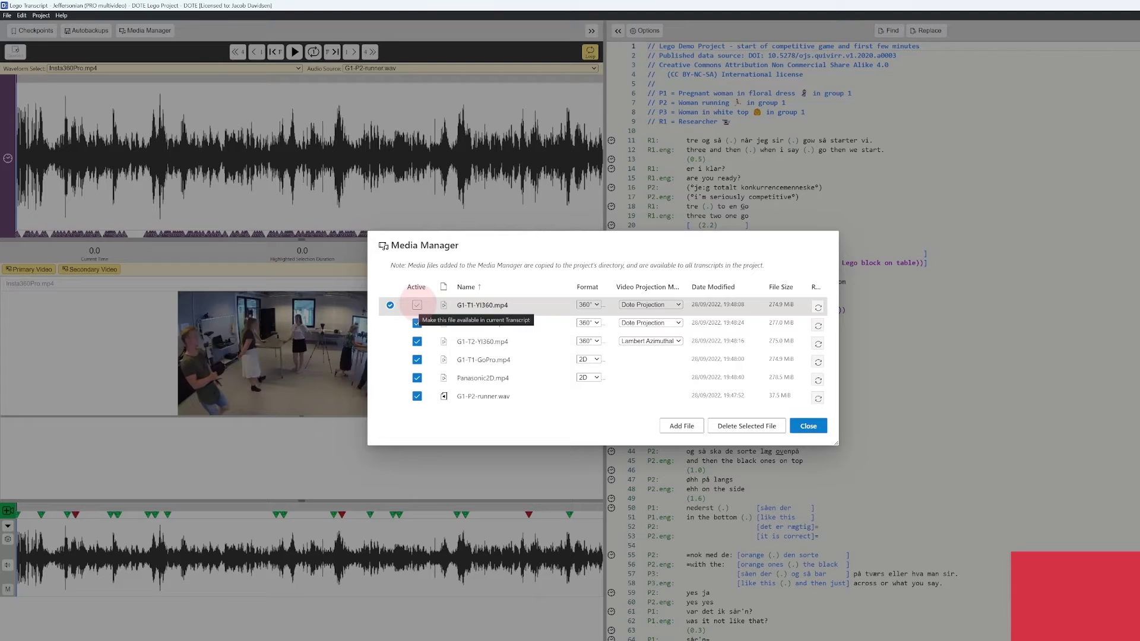
left_click(417, 305)
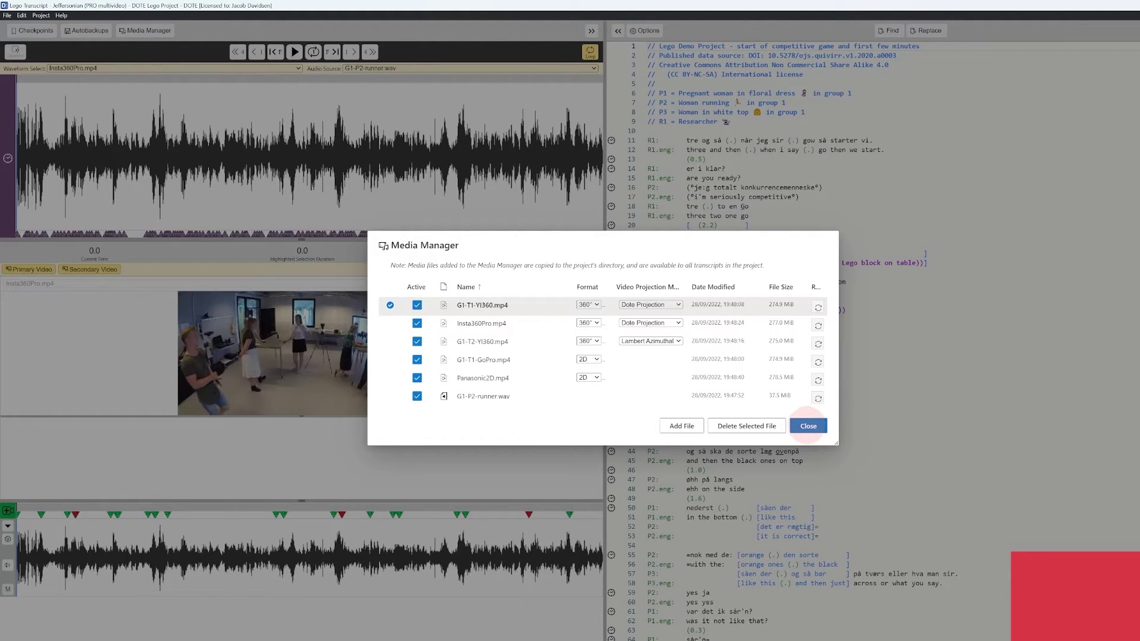
left_click(808, 425)
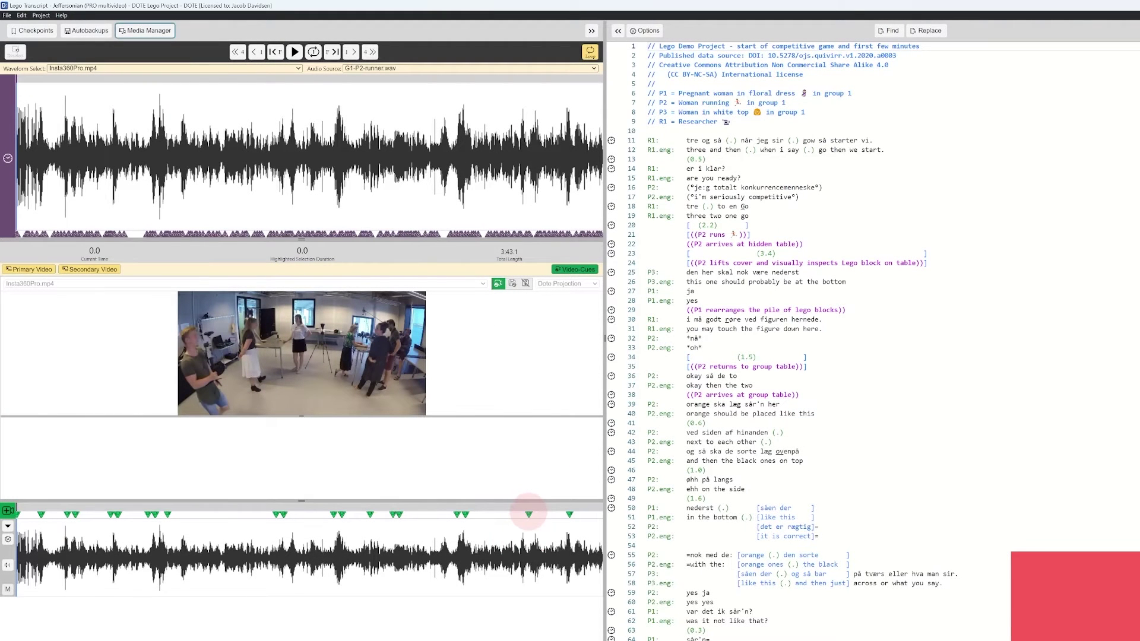
Jump to the green video cue at 3:14.8 on the Video-Cues bar
left_click(528, 514)
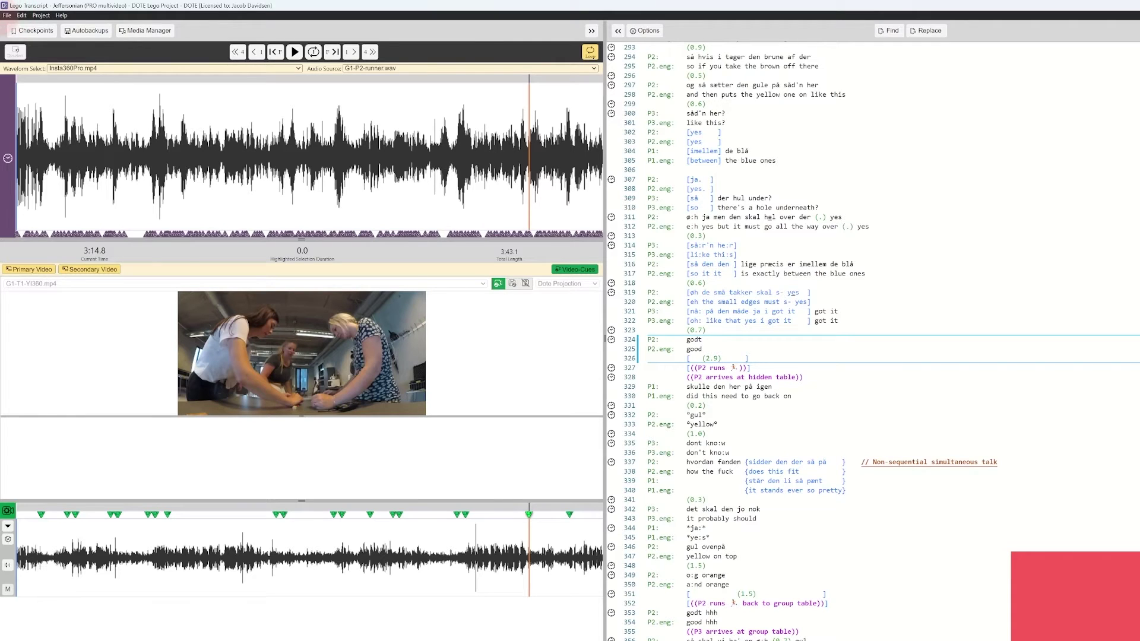
Open the File menu again over the Jeffersonian transcript
left_click(8, 15)
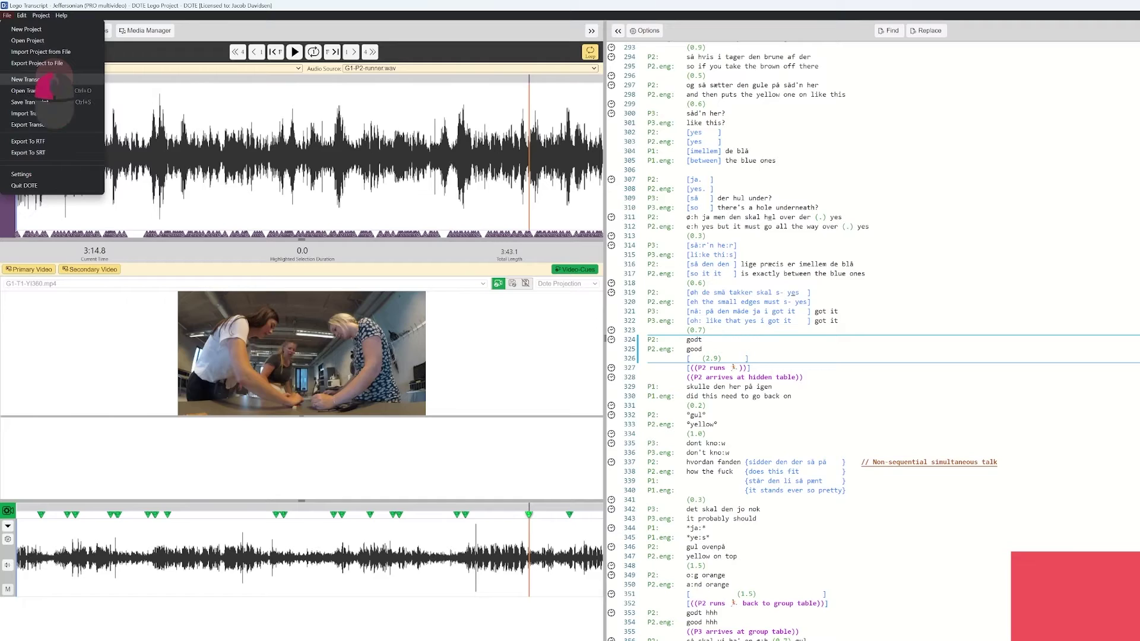
Create a new empty transcript named 'Update'
left_click(46, 78)
type("Update")
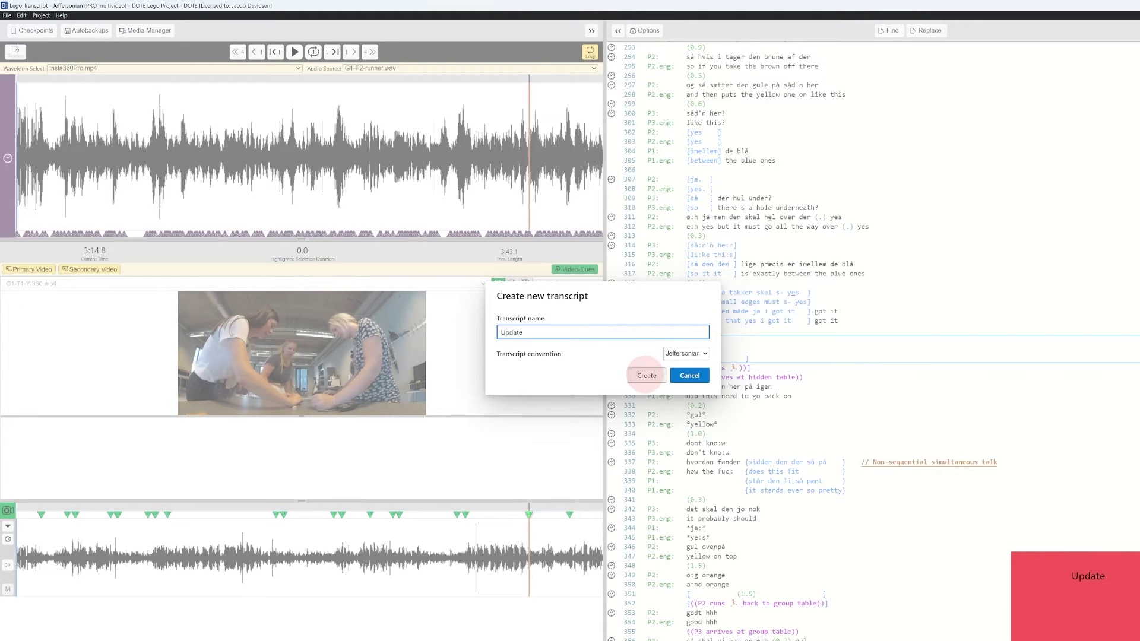
left_click(647, 375)
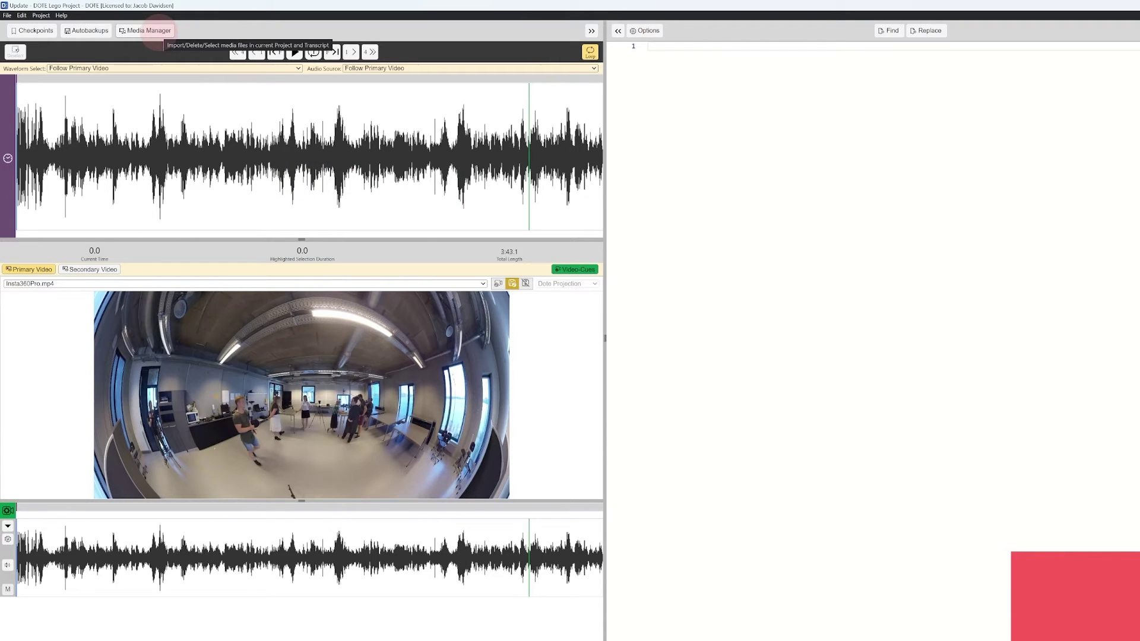
Check the media files in Media Manager, then bring up the File menu over the Update transcript
left_click(156, 33)
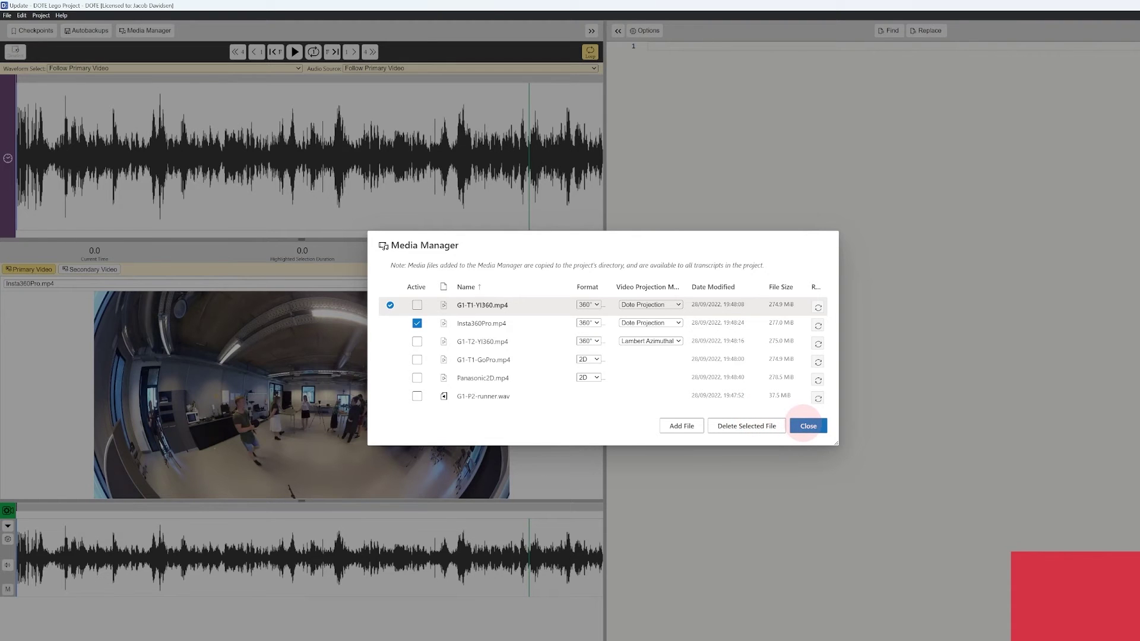
left_click(807, 426)
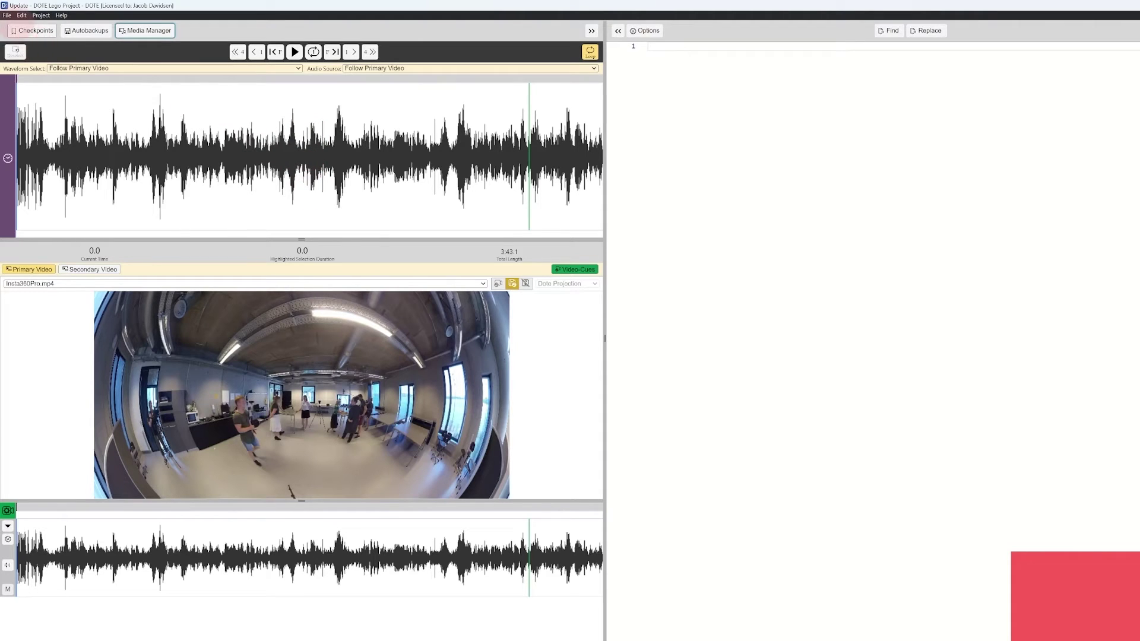
left_click(7, 16)
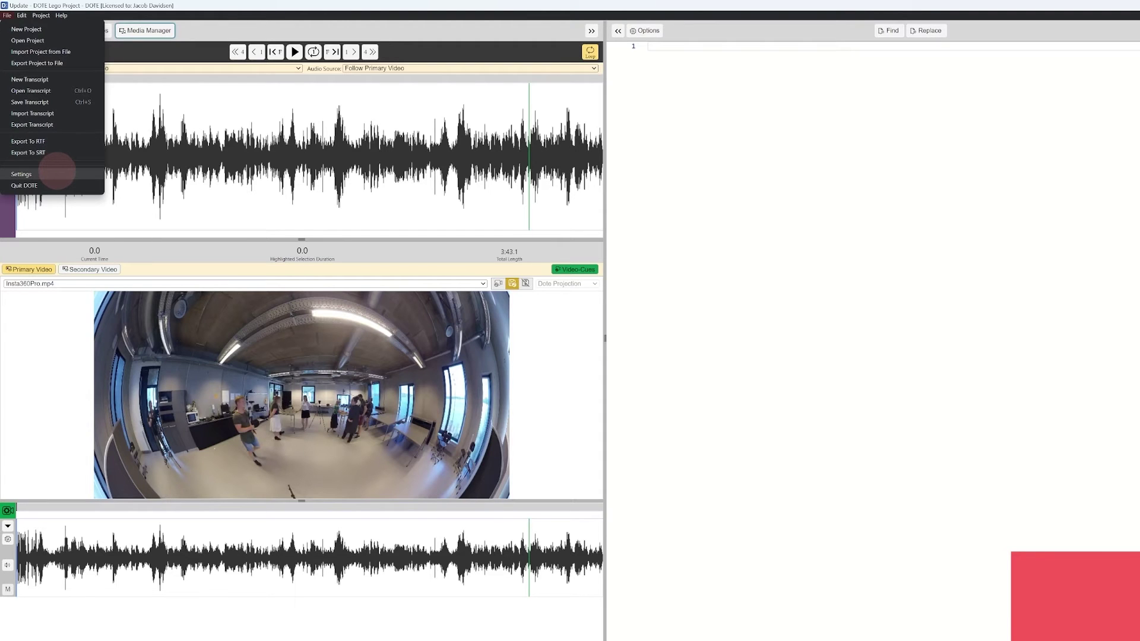
Open Settings and scroll to Additional Audio & Video Format Support, showing FFmpeg missing
left_click(57, 172)
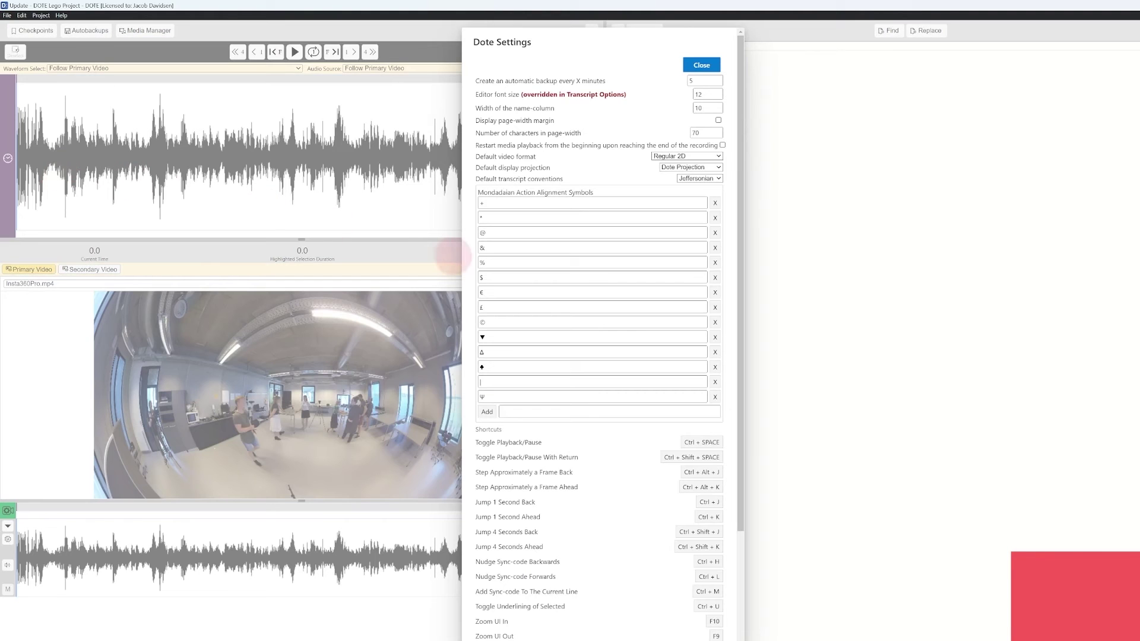
scroll(555, 285, "down", 3)
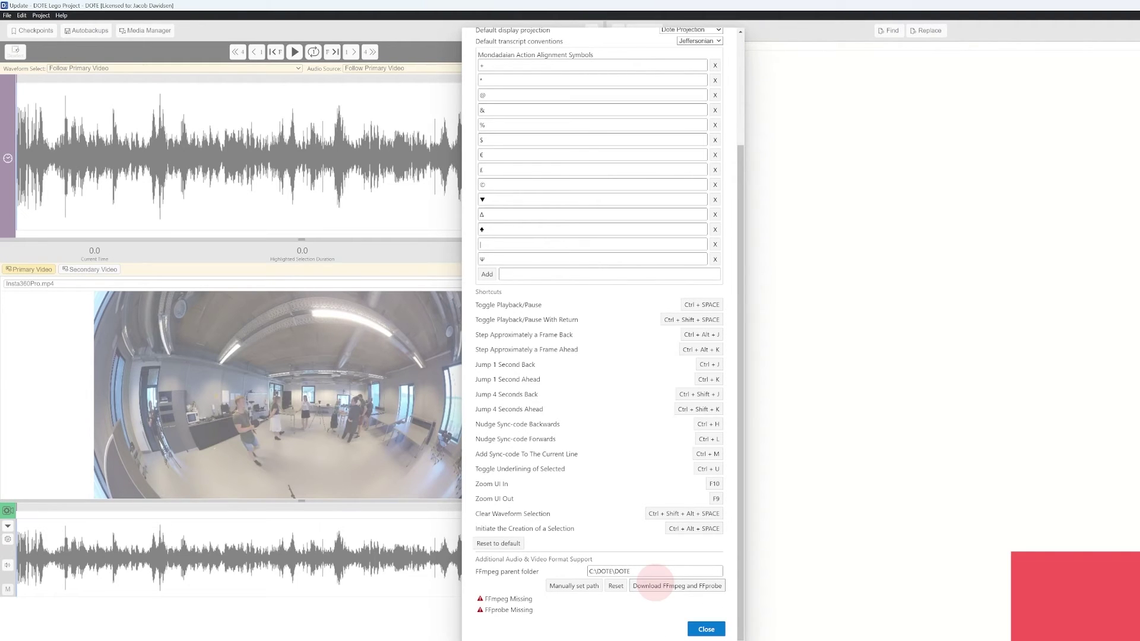
Download FFmpeg and FFprobe until both show Available, then close Settings
left_click(655, 584)
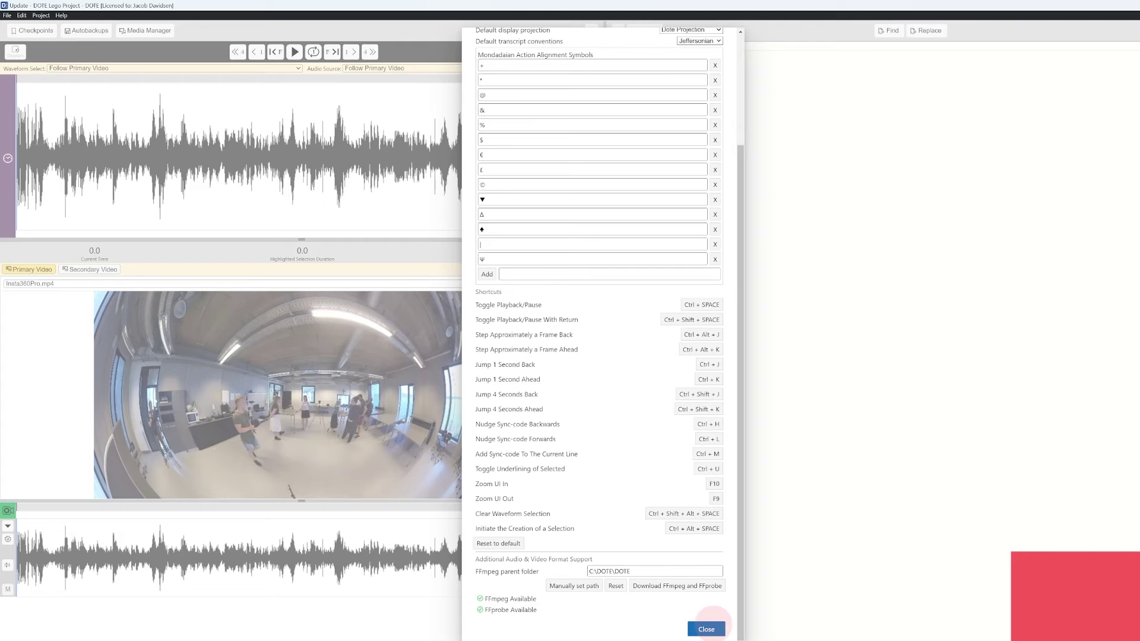
left_click(710, 626)
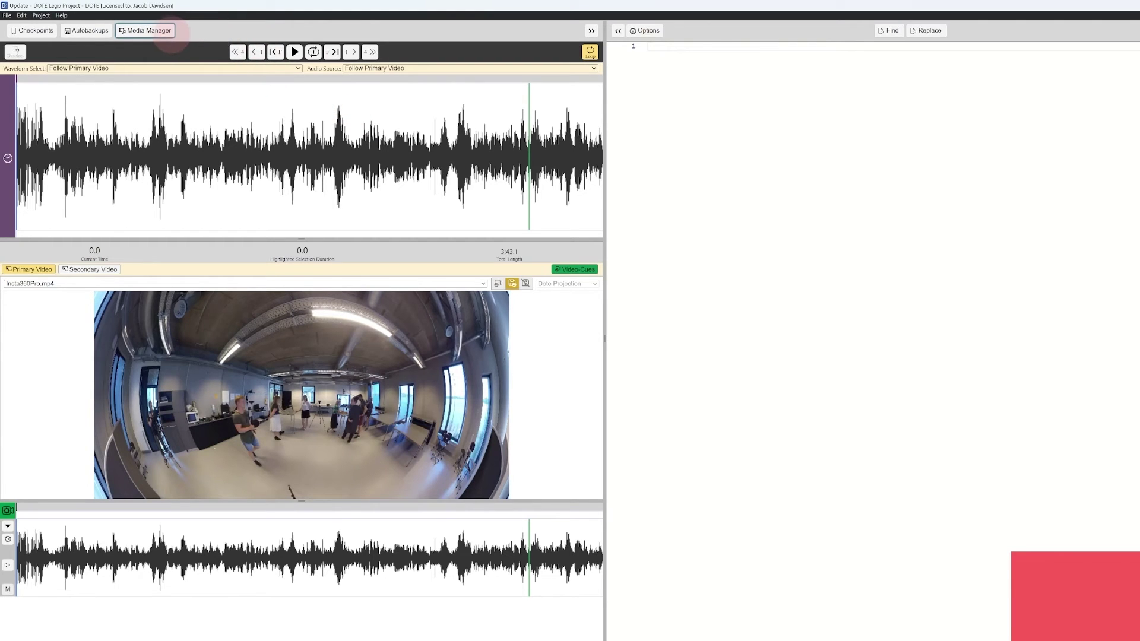
Regenerate the Insta360Pro.mp4 waveform cache from the Media Manager
left_click(156, 30)
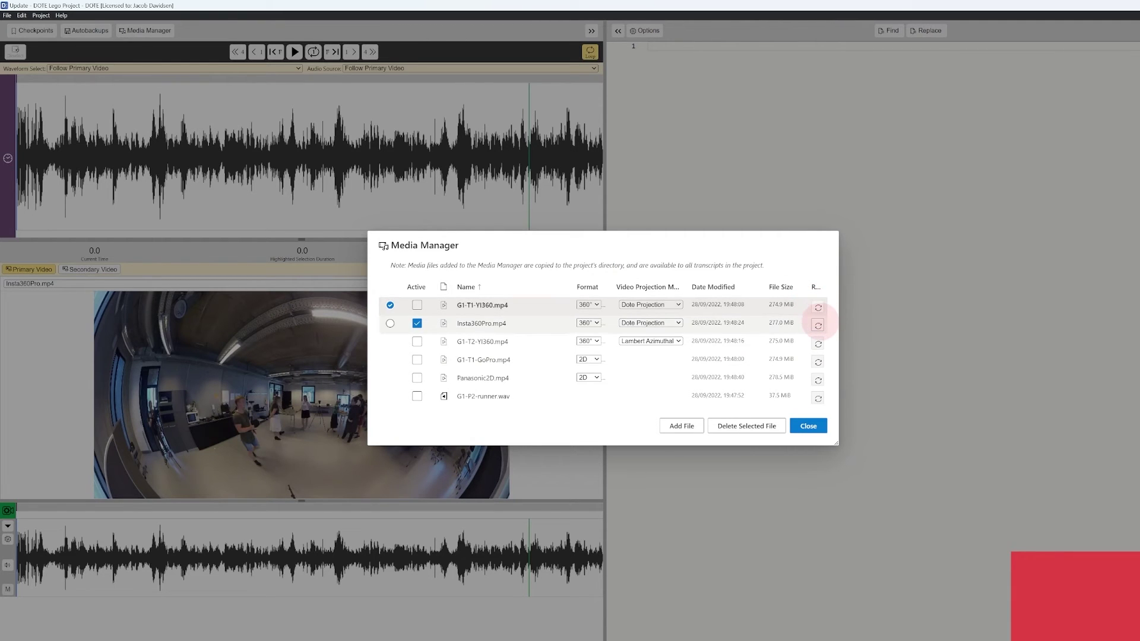
left_click(818, 325)
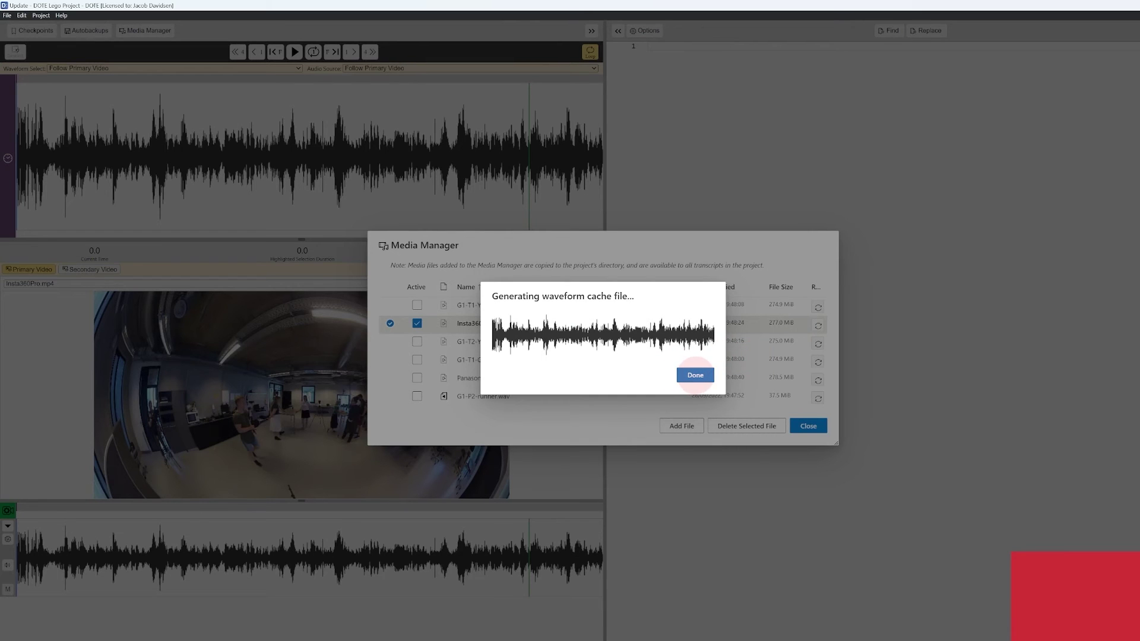
Dismiss the completed waveform cache generation for Insta360Pro.mp4
left_click(695, 375)
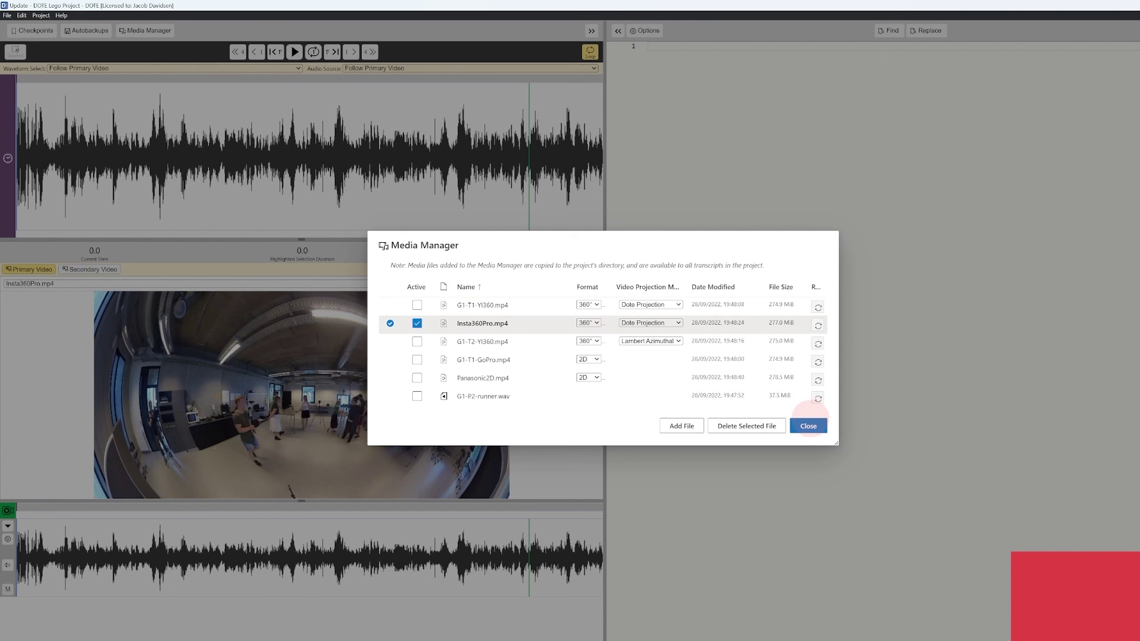
Close the Media Manager to show the Update transcript with Insta360Pro.mp4 waveforms
left_click(808, 425)
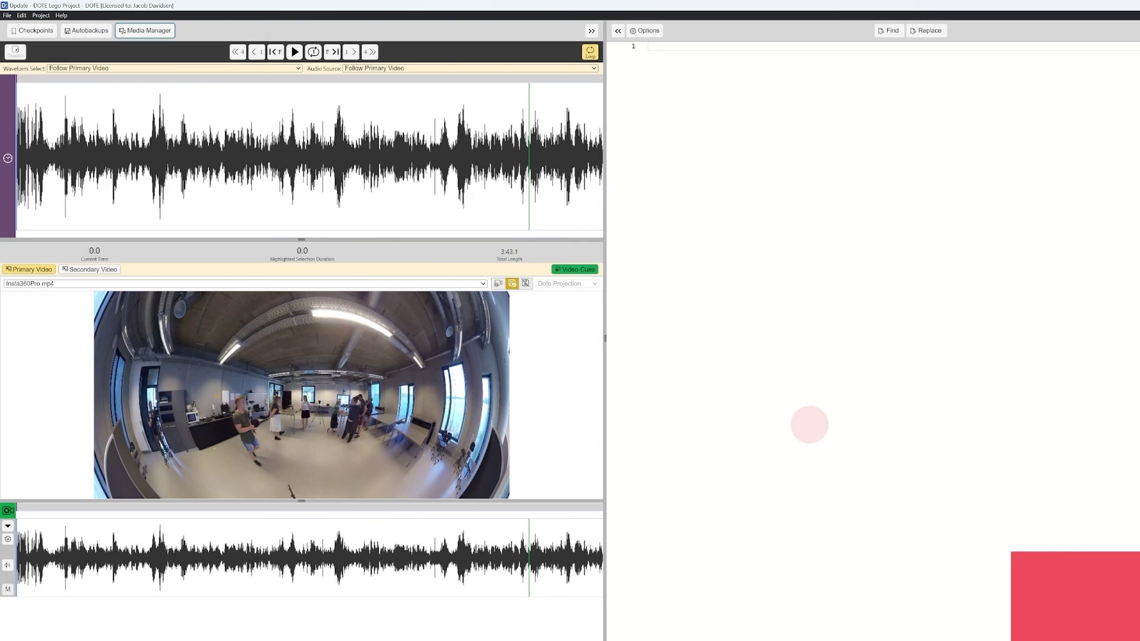